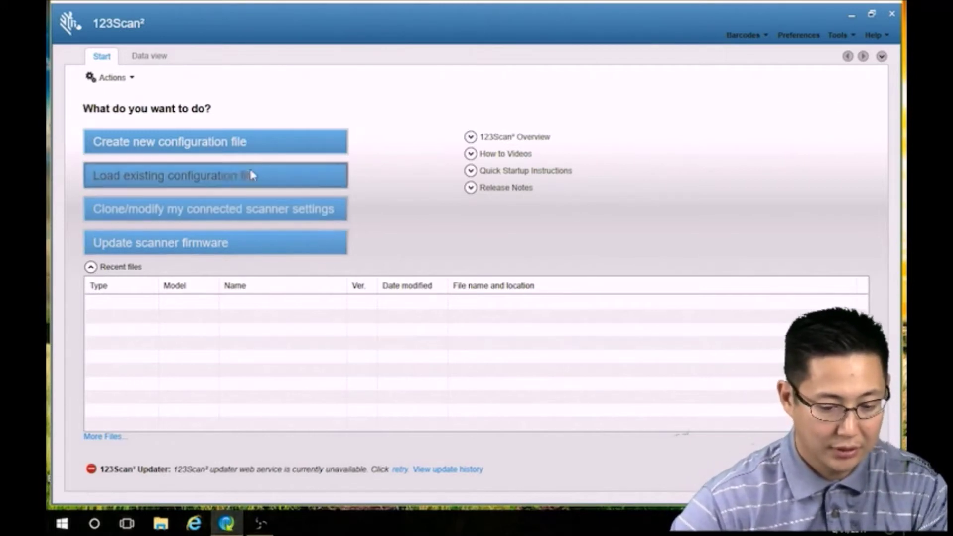
Step: Create a new configuration file from the 123Scan² Start tab
left_click(276, 137)
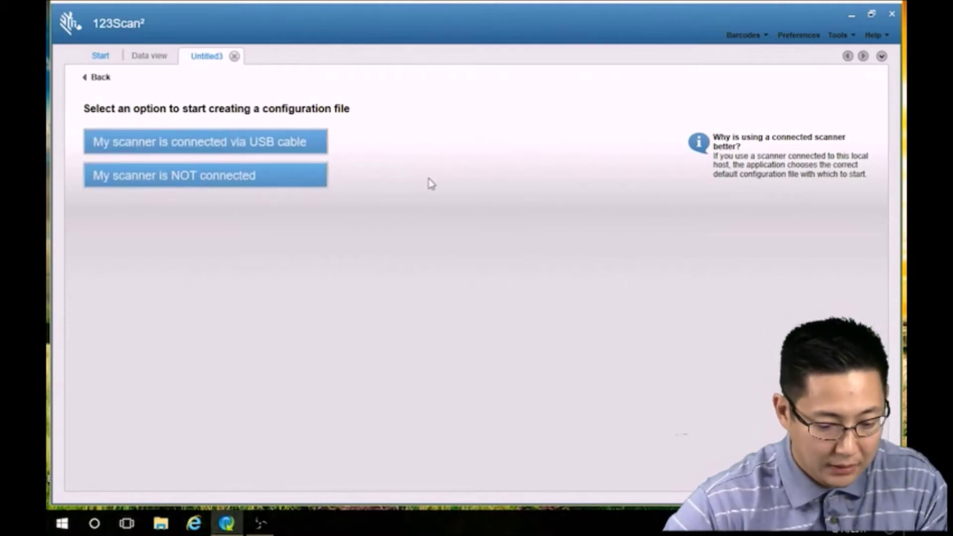
Step: Choose the USB cable connection and DS2208 Release 002 plug-in, then go to the 'Modify data' step
left_click(295, 149)
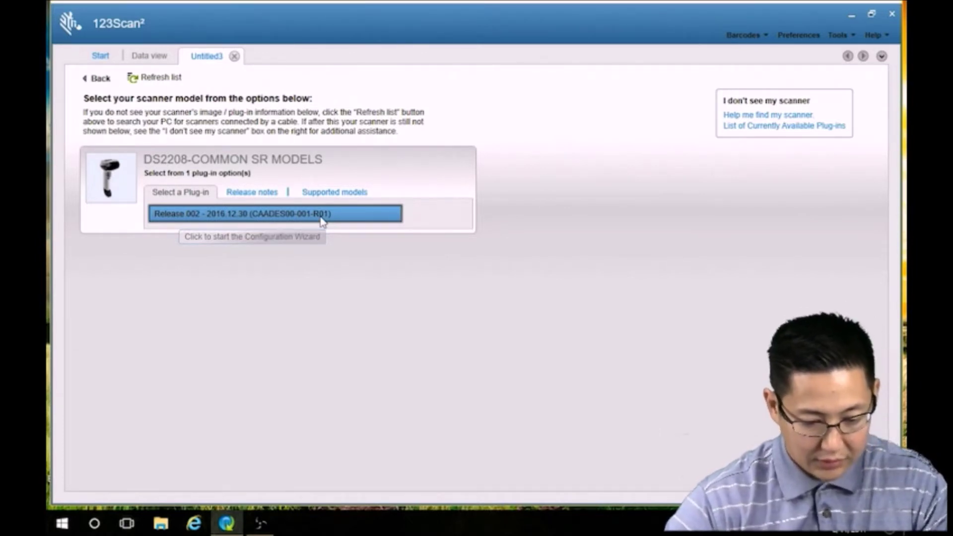
left_click(322, 220)
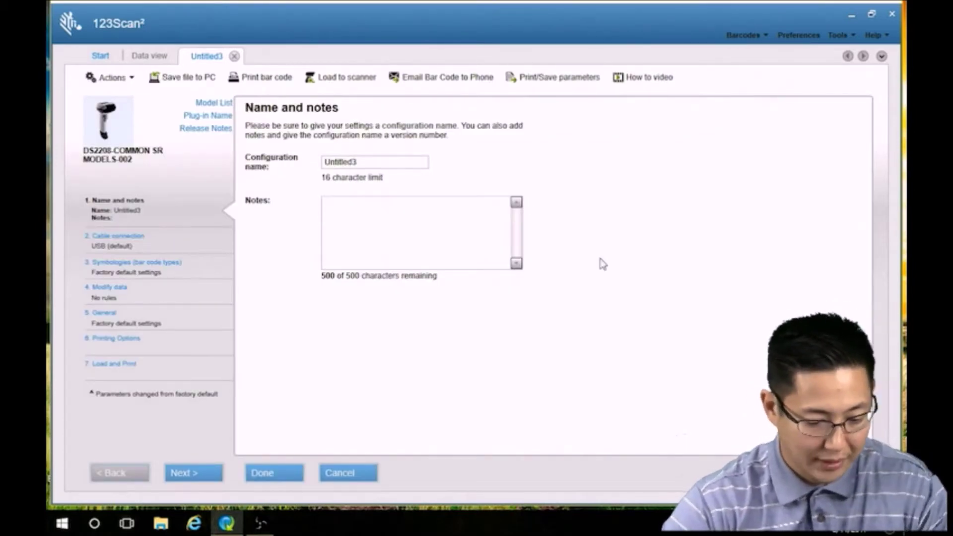
left_click(109, 298)
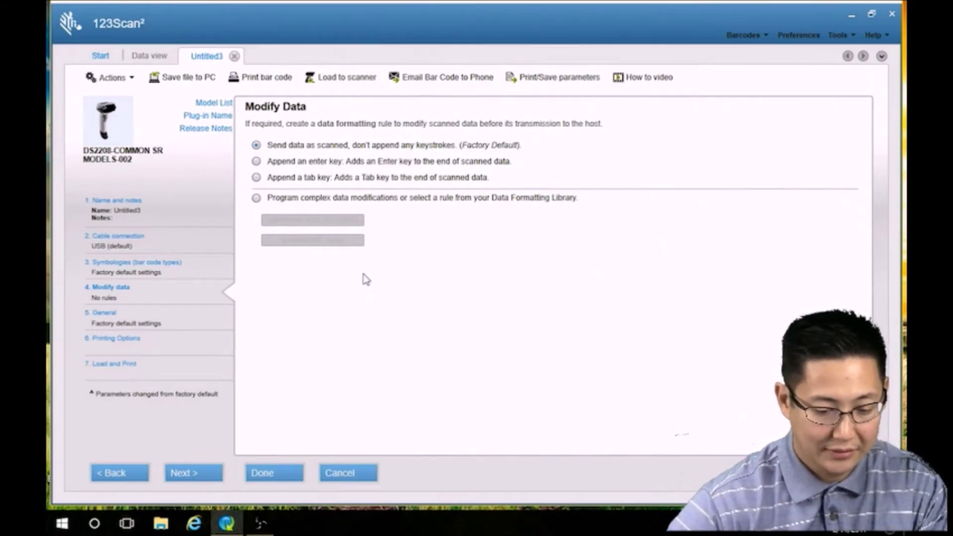
Step: Select 'Program complex data modifications' and open advanced data formatting
left_click(312, 201)
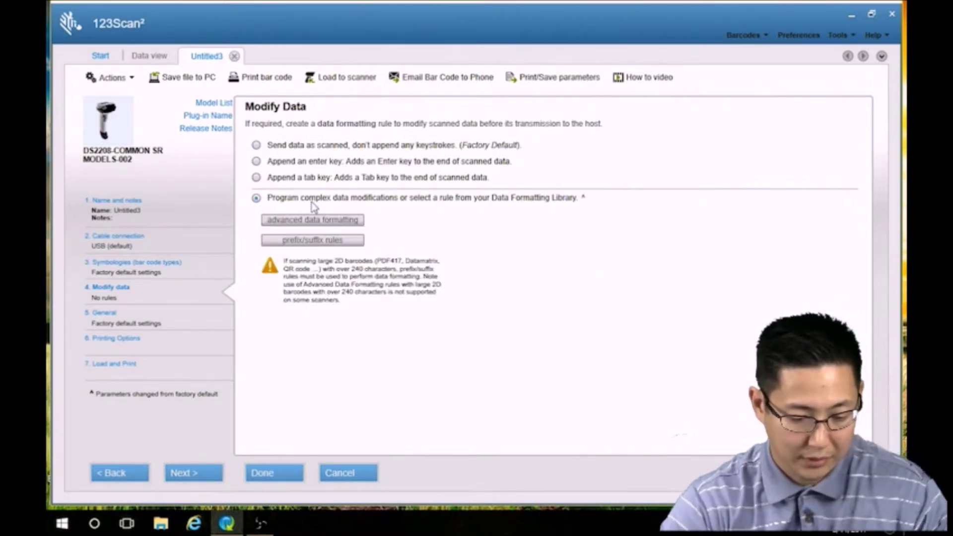
left_click(346, 221)
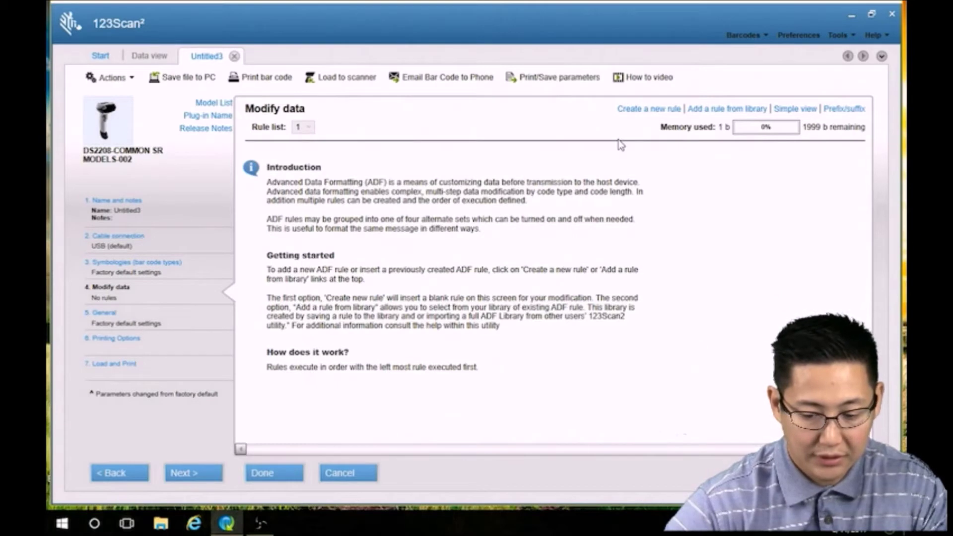
Step: Create Rule 1 and start adding an action from the Move To/Replace group
left_click(640, 110)
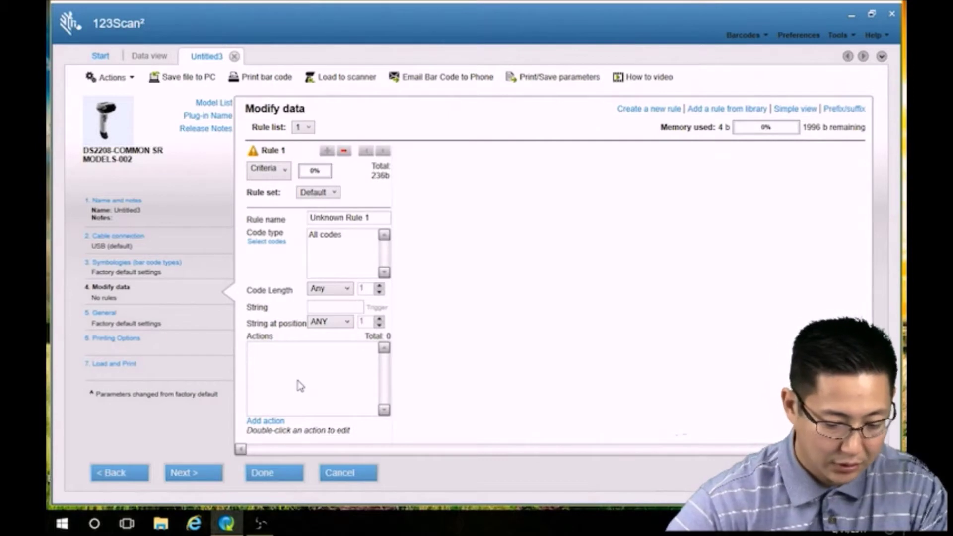
left_click(271, 423)
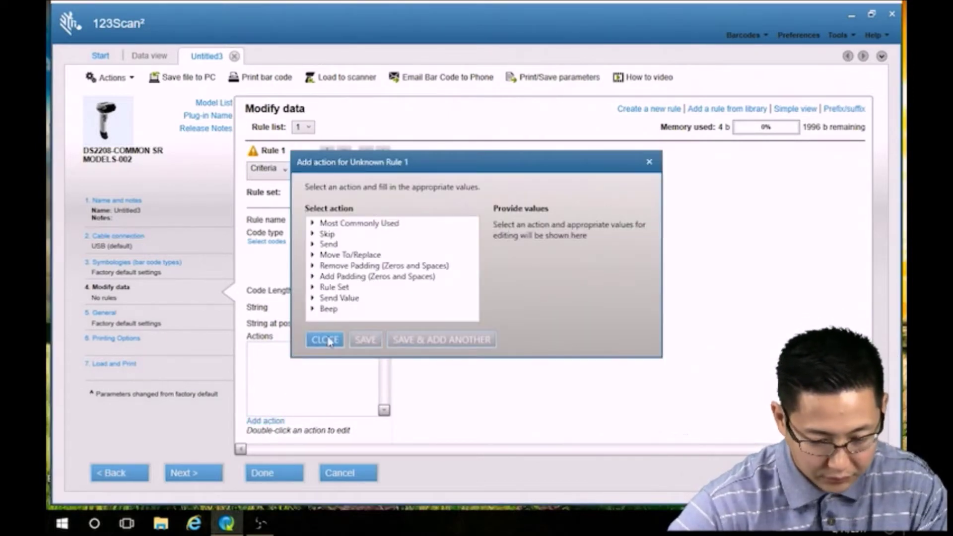
left_click(313, 256)
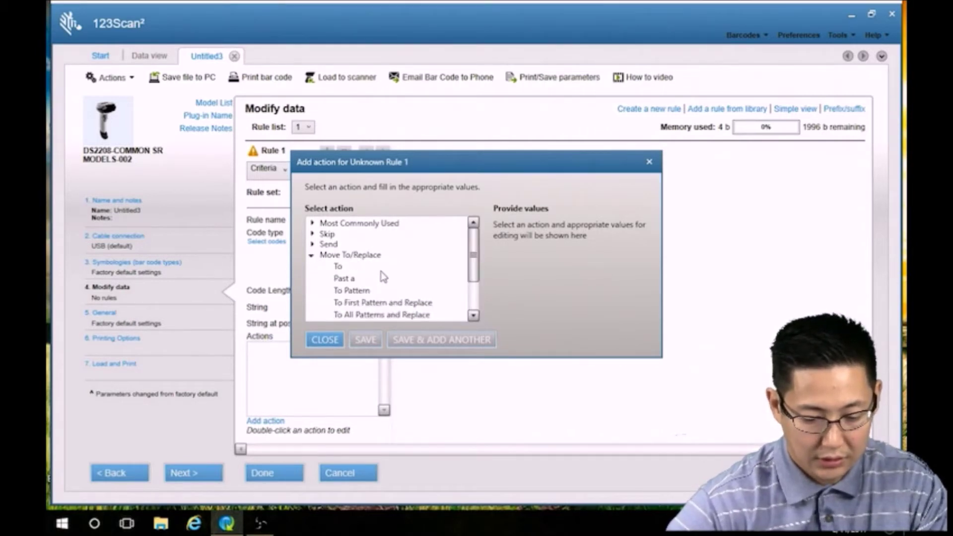
Step: Choose the 'To All Patterns and Replace' action for Rule 1
scroll(382, 276, "down", 2)
scroll(382, 276, "up", 1)
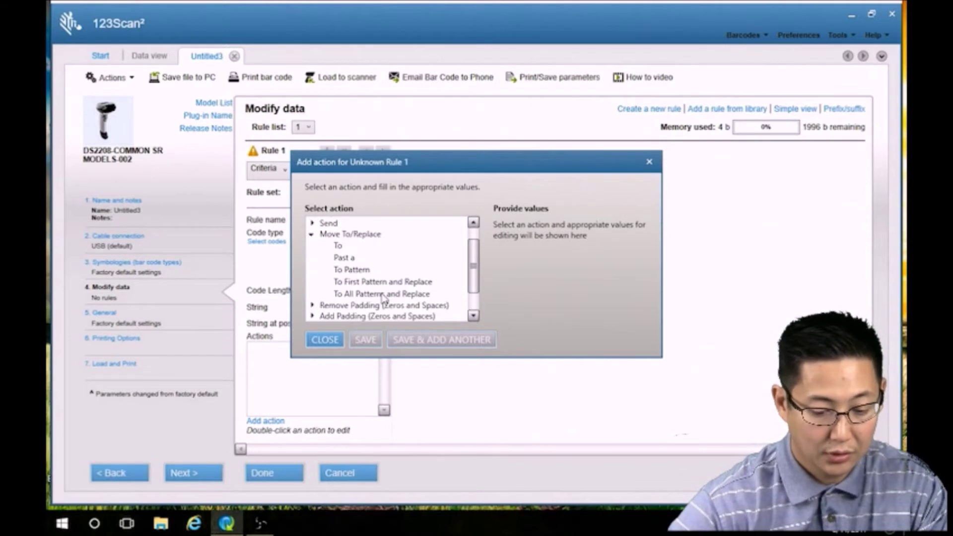
left_click(384, 295)
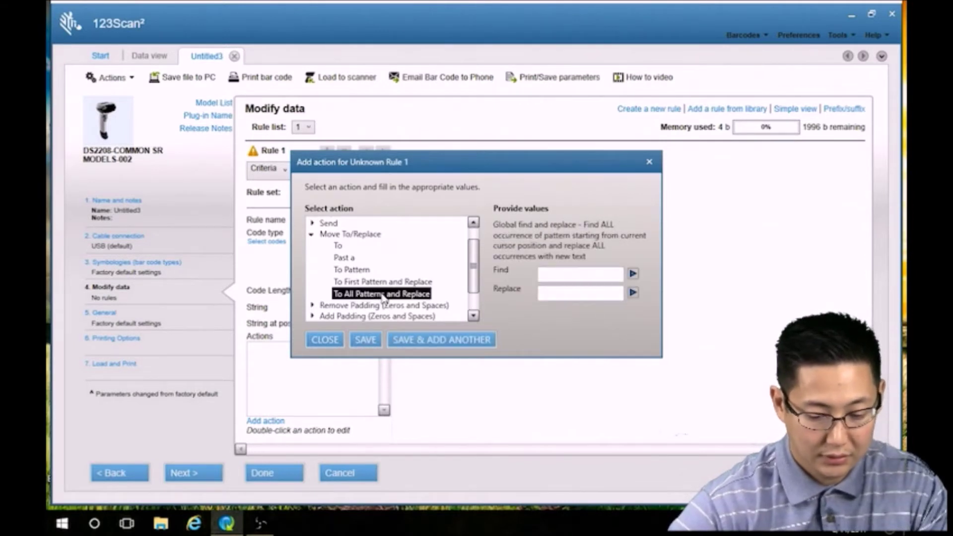
left_click(563, 278)
type("-")
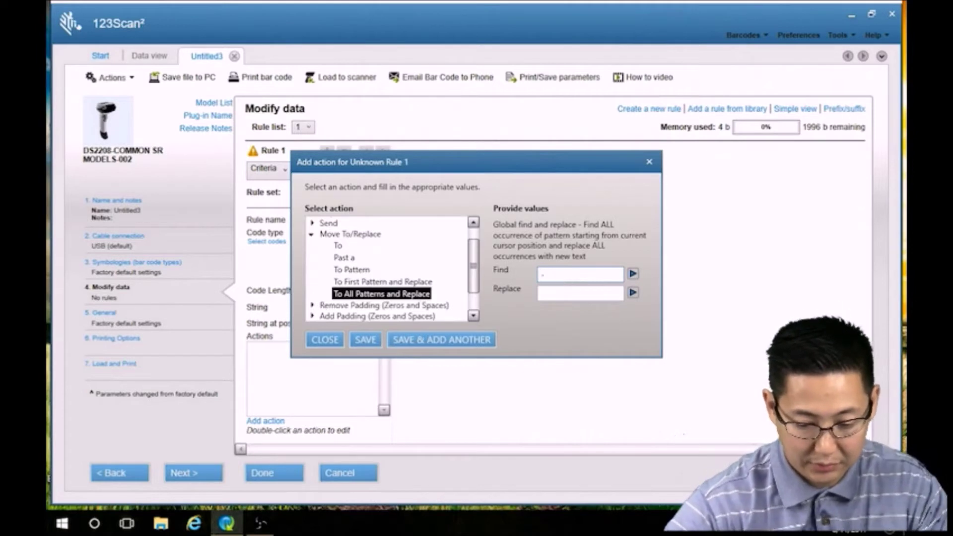
left_click(588, 300)
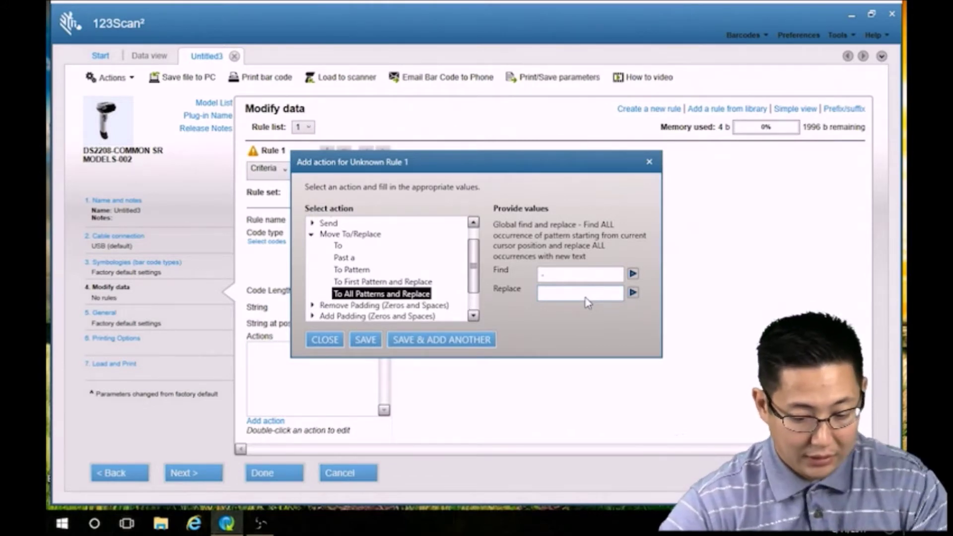
Step: Set Find to '-' with an empty Replace, and save the action
type("0")
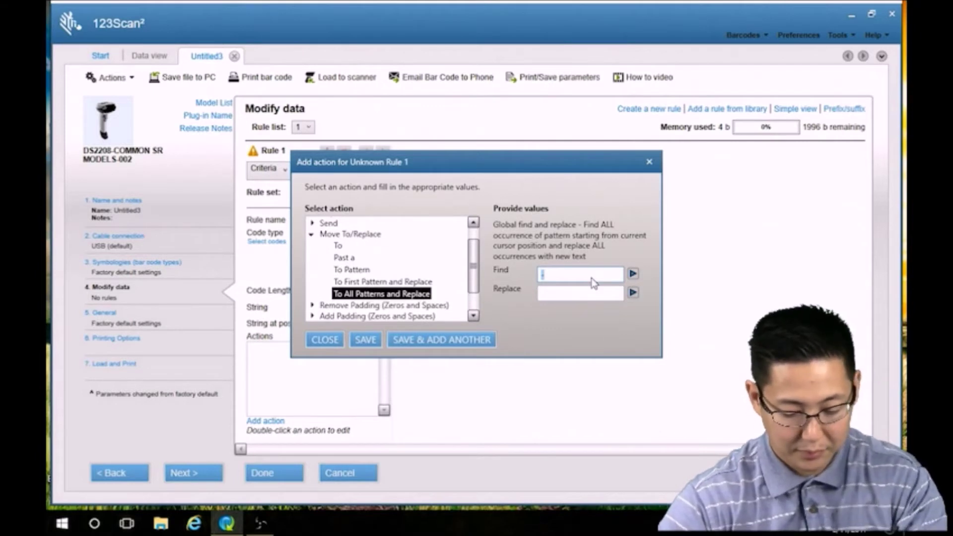
type("1233")
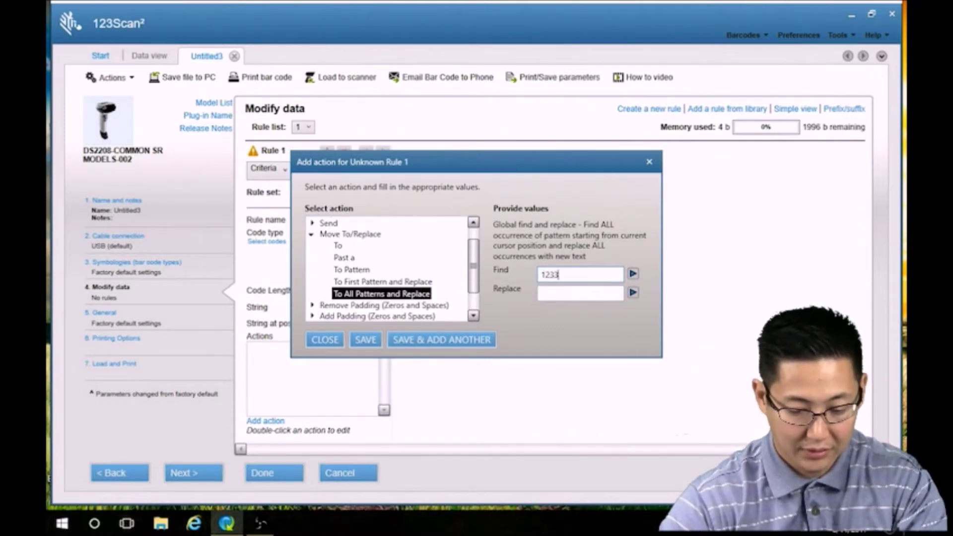
key("BackSpace")
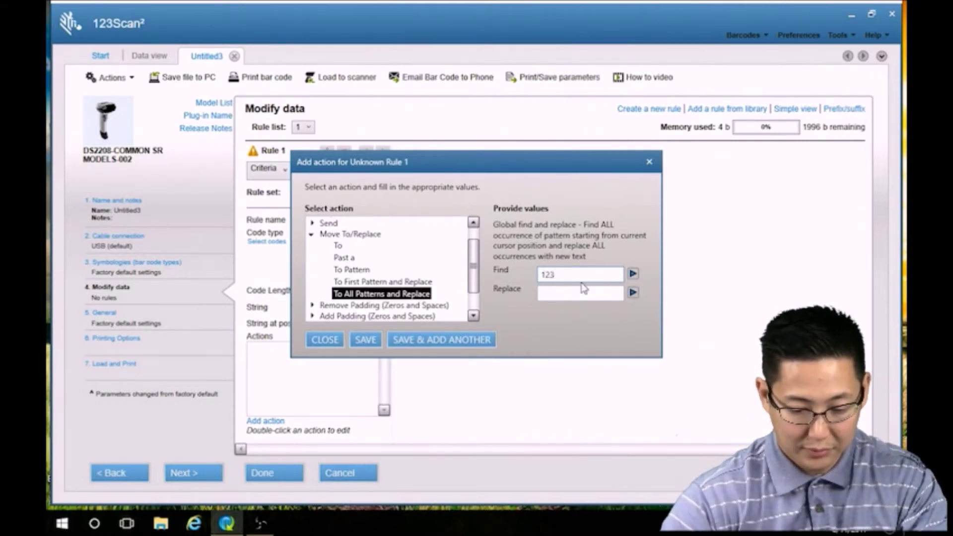
left_click(583, 295)
type("0")
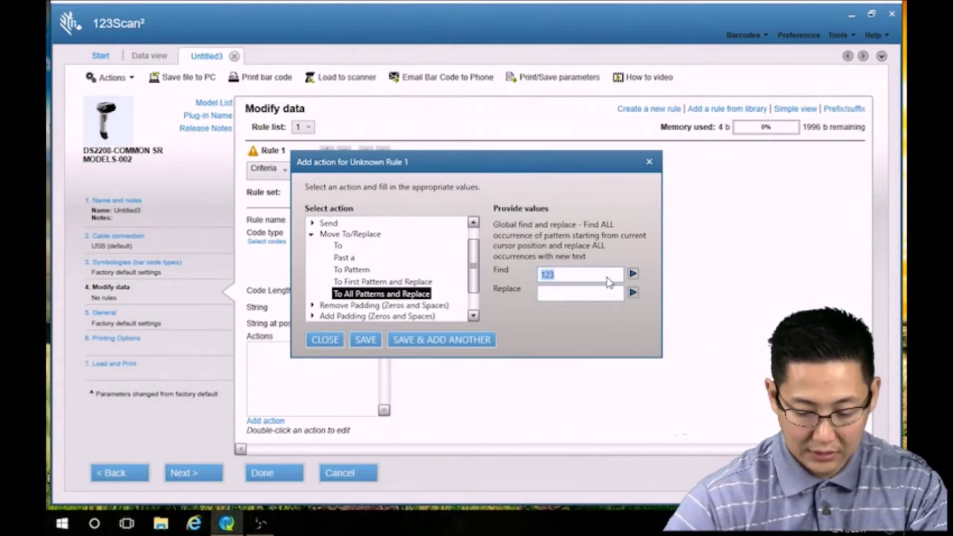
double_click(610, 277)
key("BackSpace")
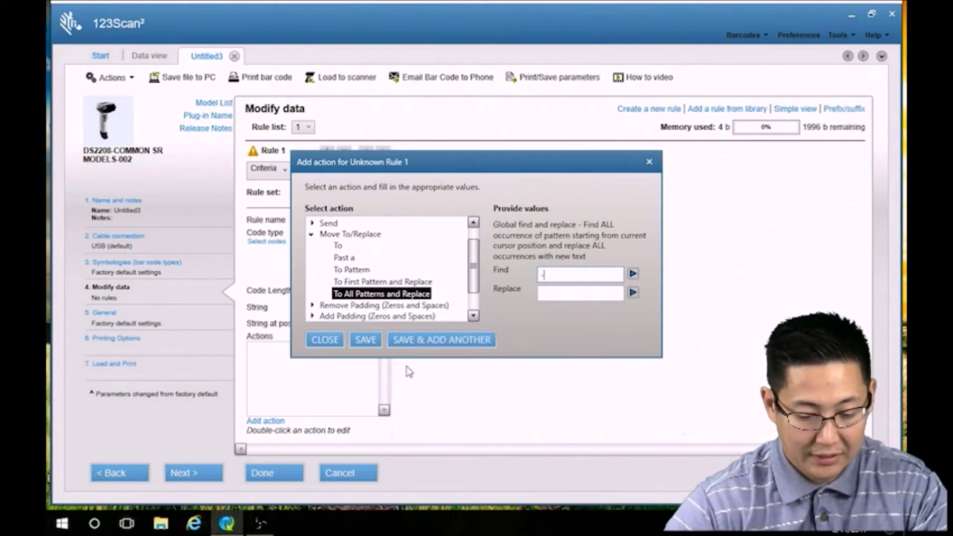
left_click(432, 343)
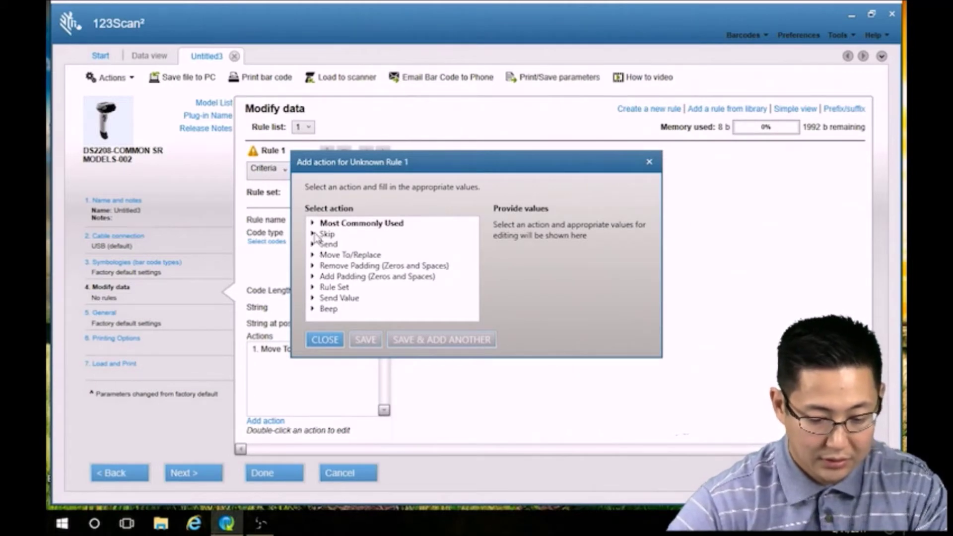
Step: Choose Skip 'To Start' as the next action
left_click(312, 234)
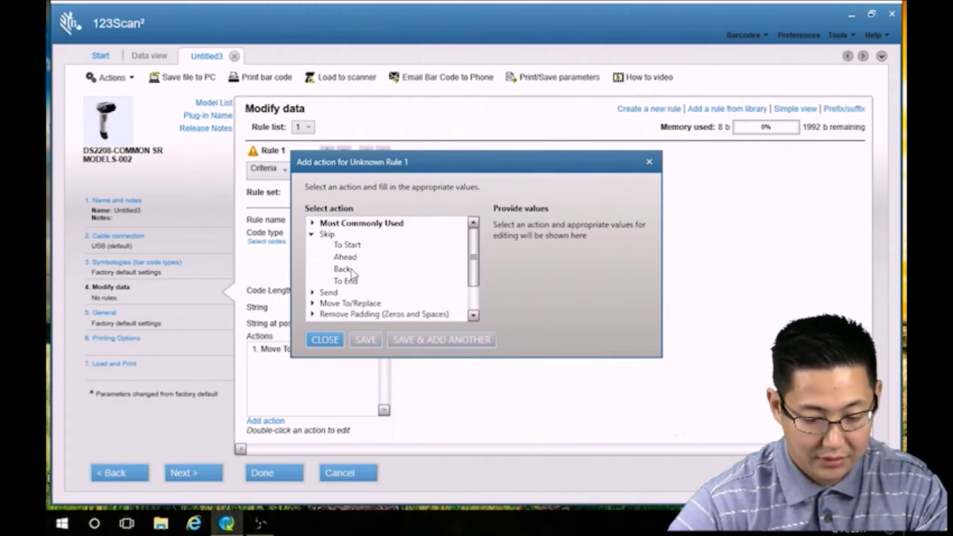
left_click(352, 245)
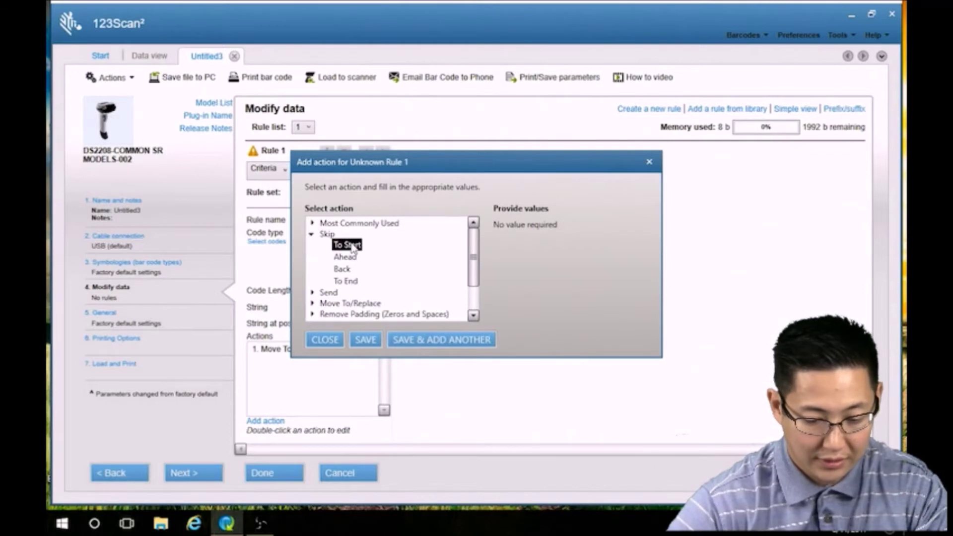
left_click(368, 340)
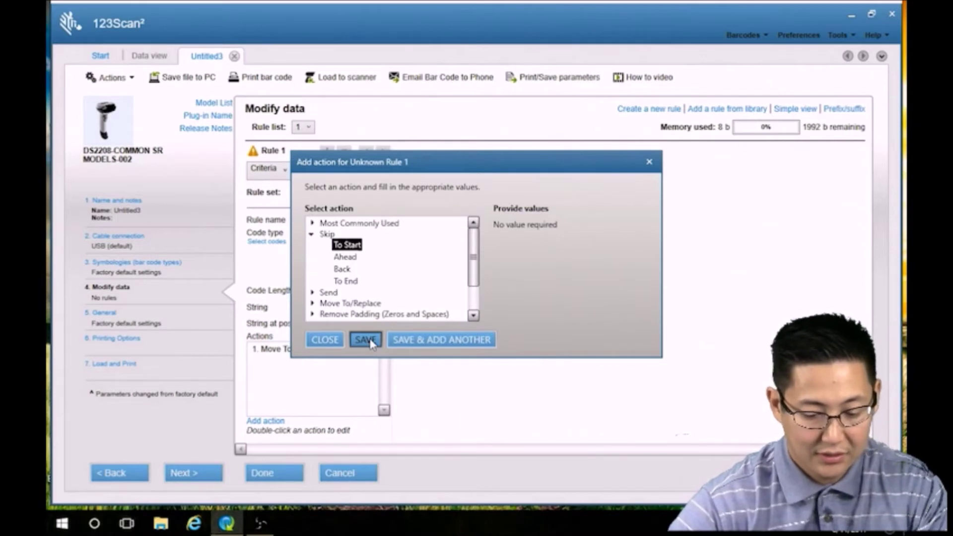
Step: Add Skip To Start and Send 'All that remains' to Rule 1, closing the dialog
left_click(415, 340)
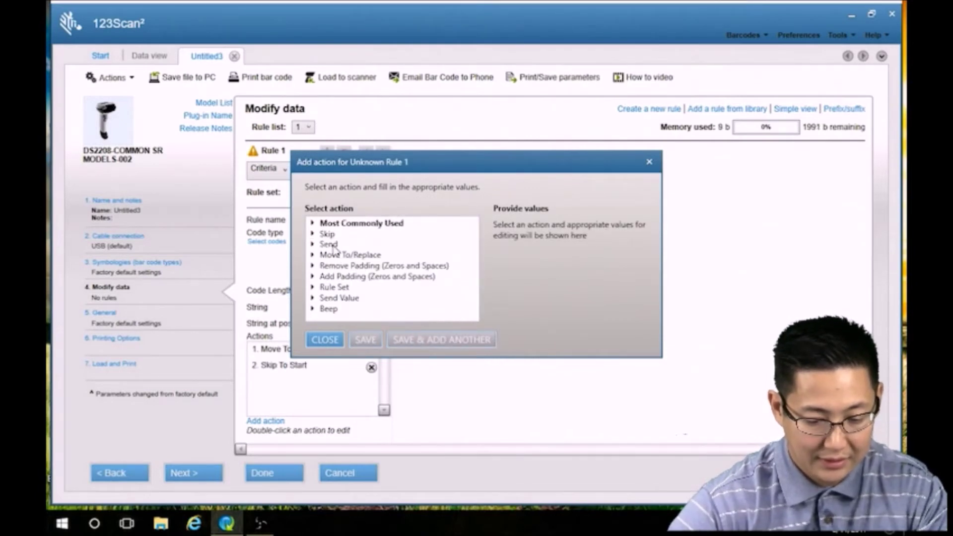
left_click(312, 244)
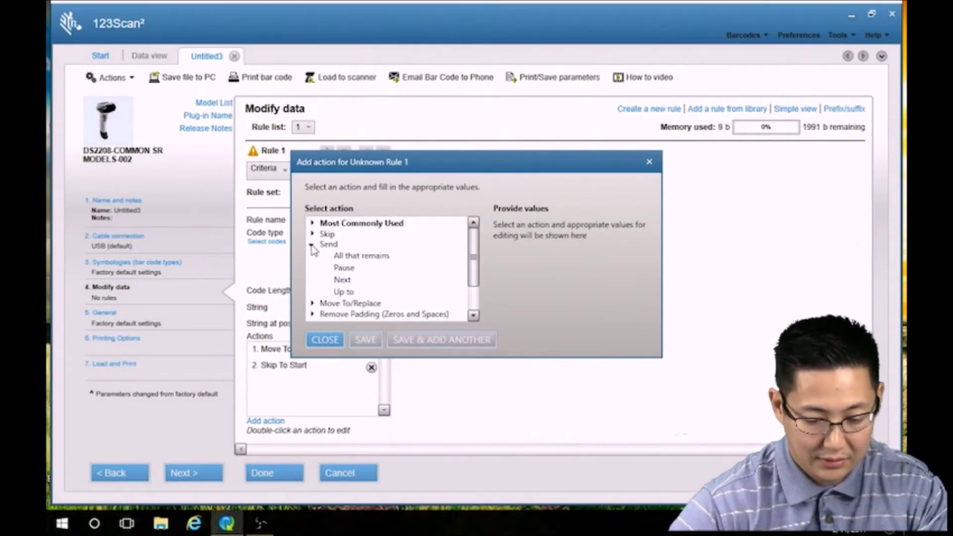
left_click(367, 255)
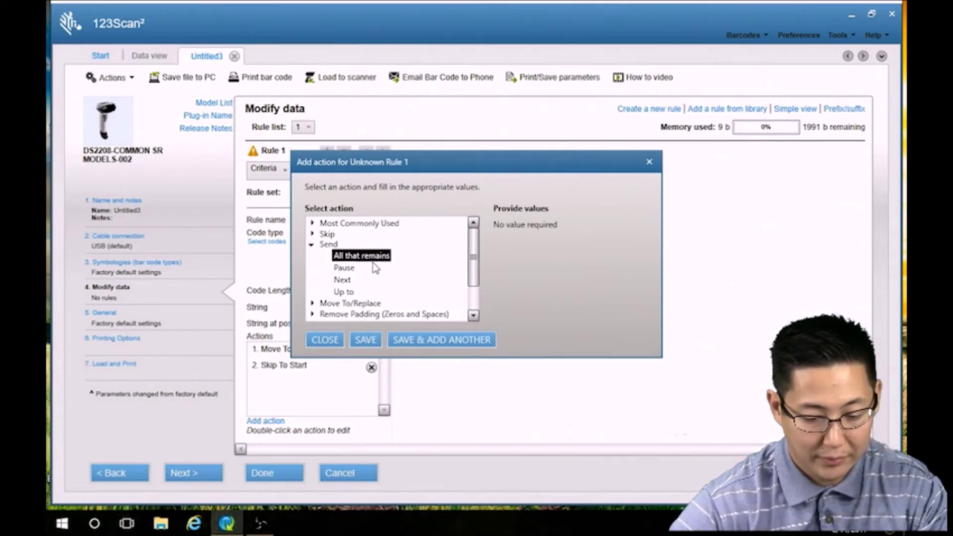
left_click(367, 340)
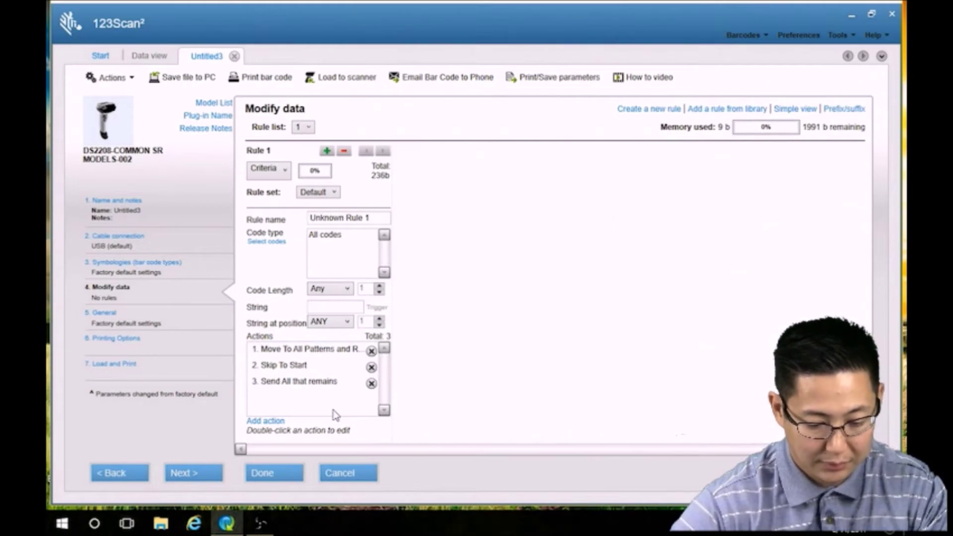
Step: Add Send Enter as Rule 1's fourth action and return to the summary
left_click(266, 421)
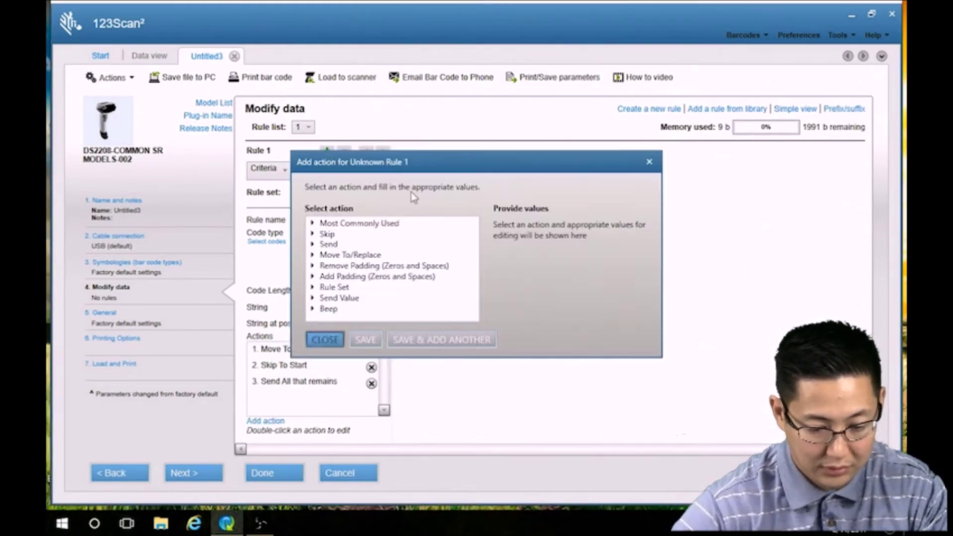
left_click(312, 224)
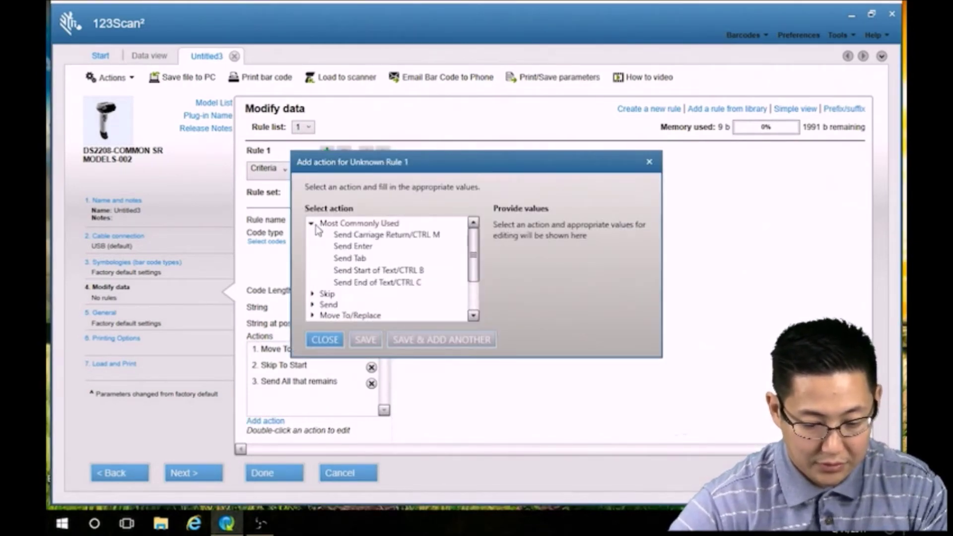
left_click(349, 247)
left_click(366, 340)
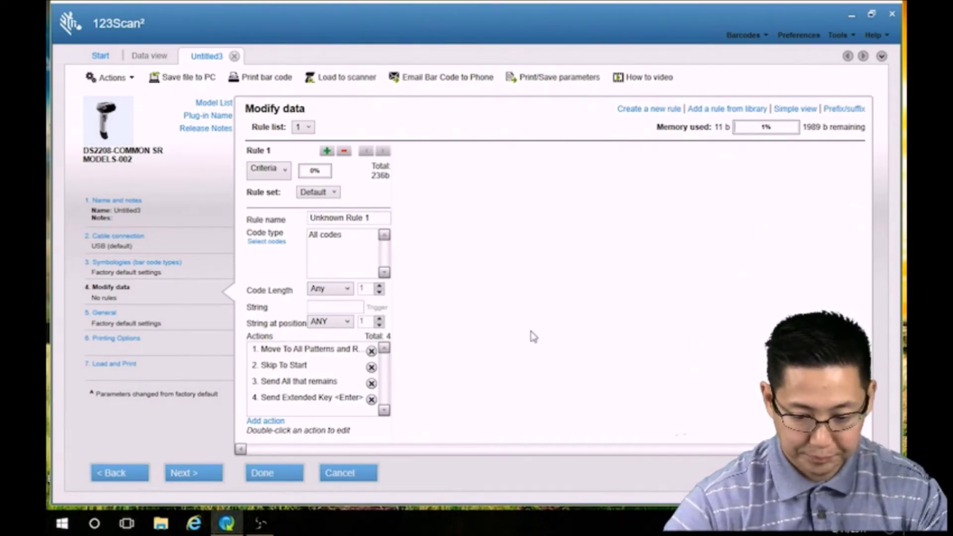
left_click(288, 477)
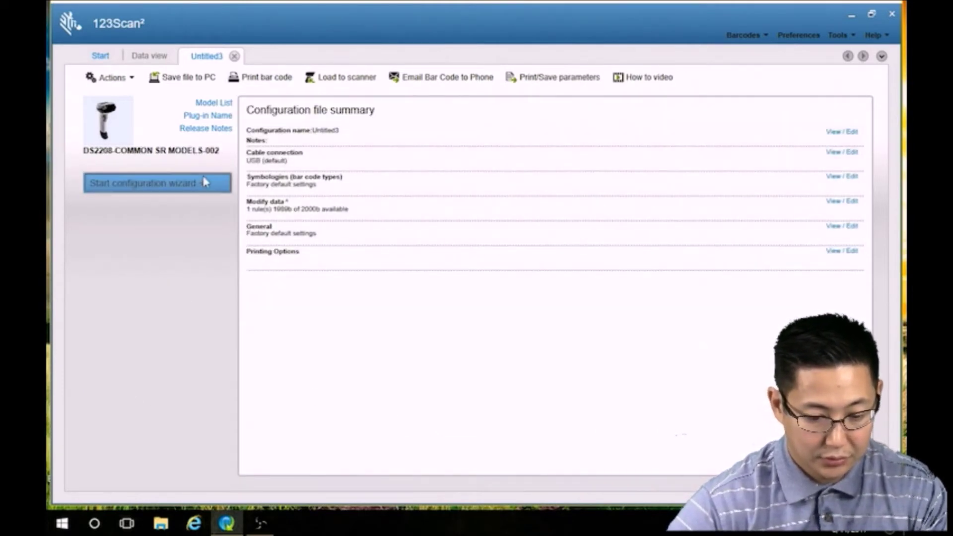
Step: Load the configuration to all connected scanners and close the upload window
left_click(331, 81)
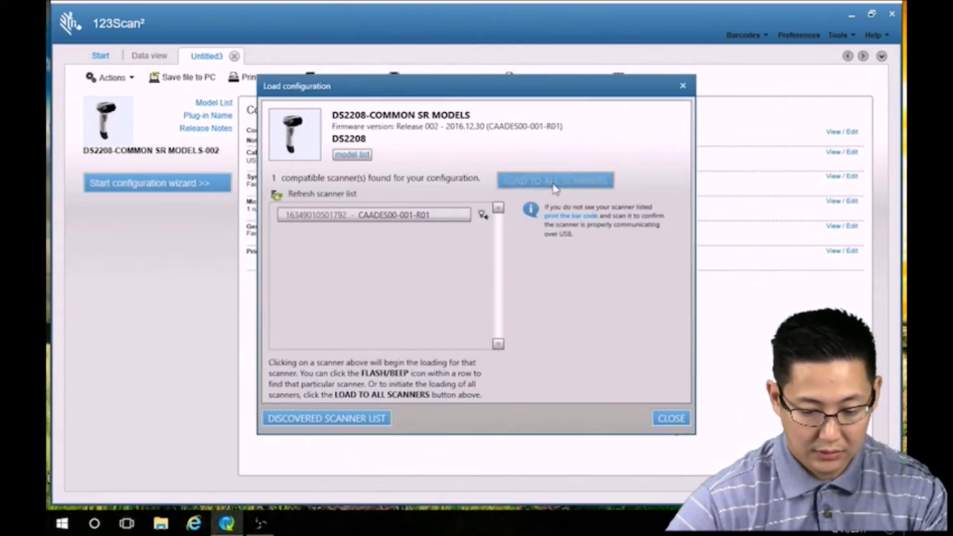
left_click(555, 184)
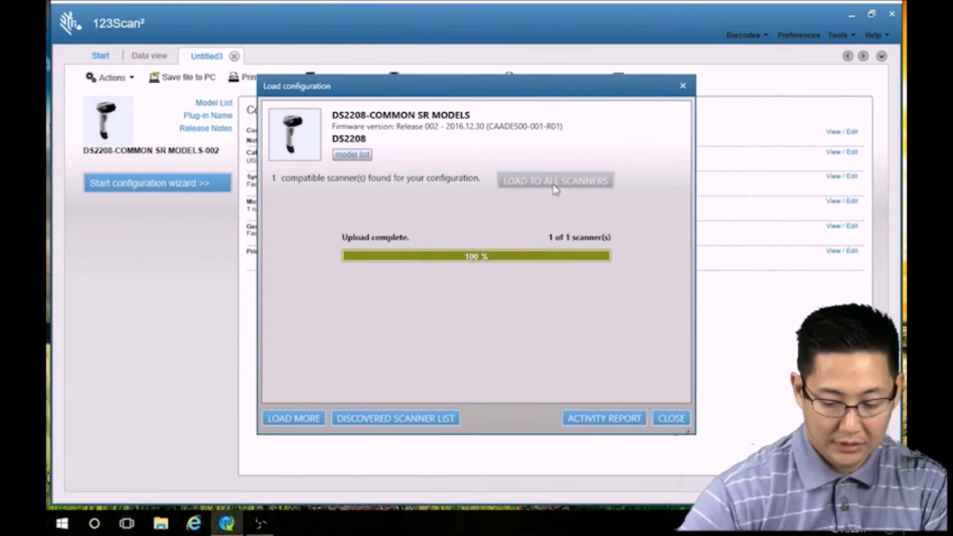
left_click(685, 419)
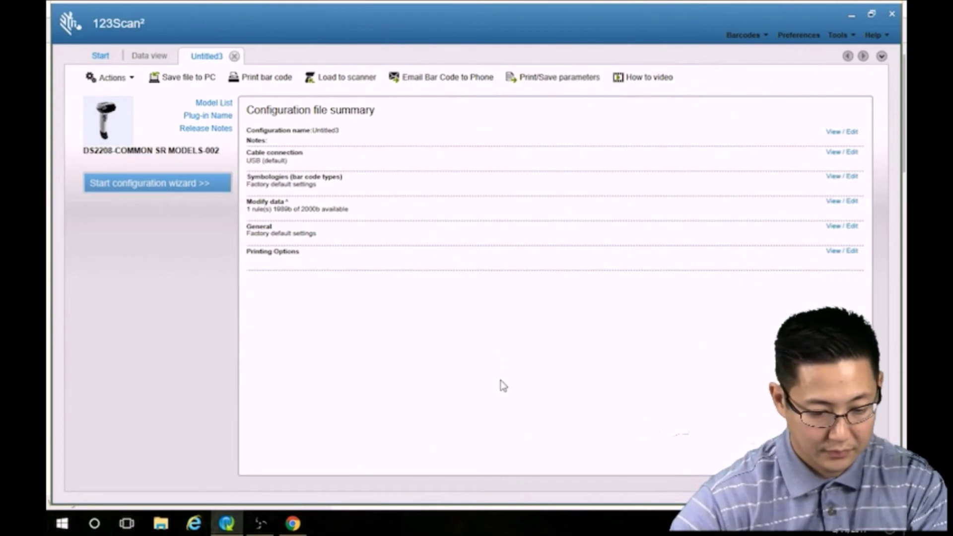
Step: Dismiss the save-configuration prompt and close 123Scan²
key("ctrl+s")
key("Return")
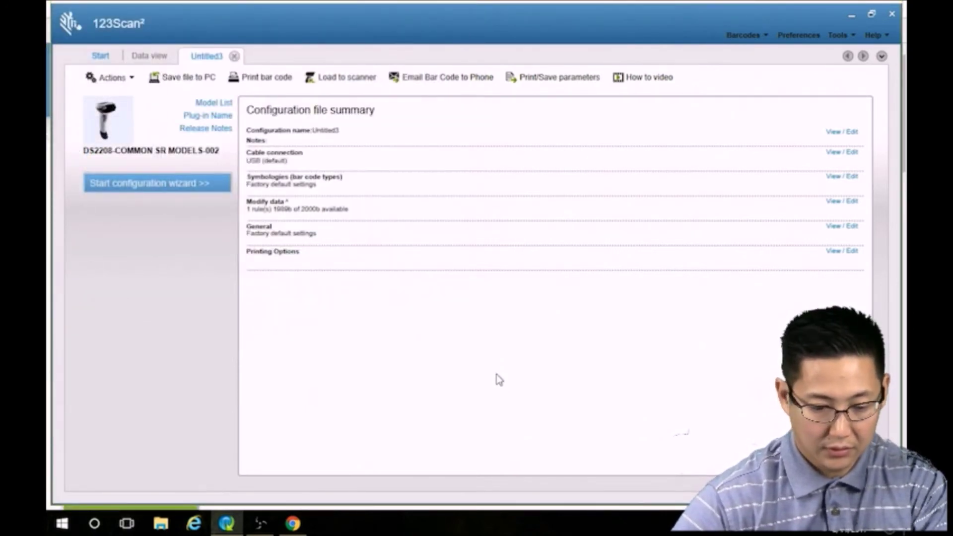
left_click(892, 15)
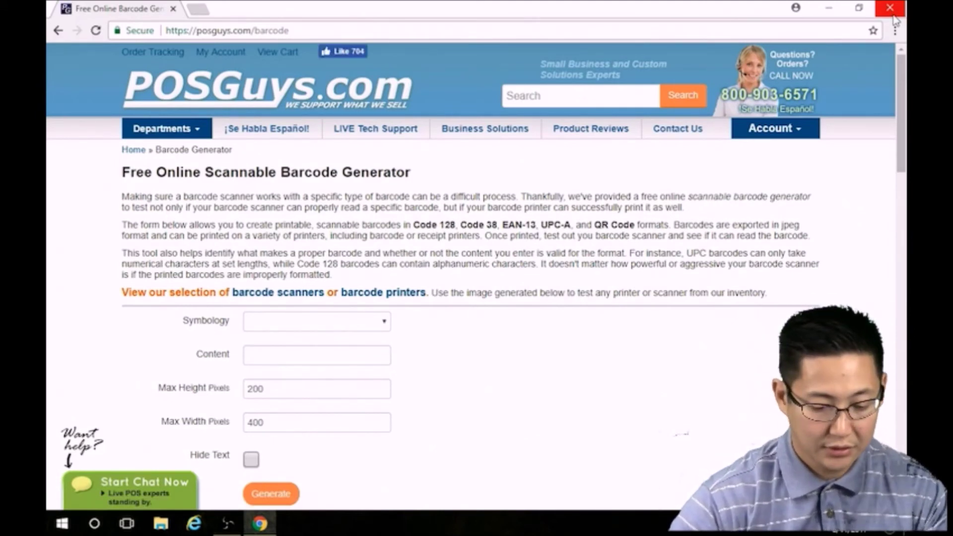
Step: Generate a Code 128 barcode with content 123-000-123 on the reloaded generator page
key("F5")
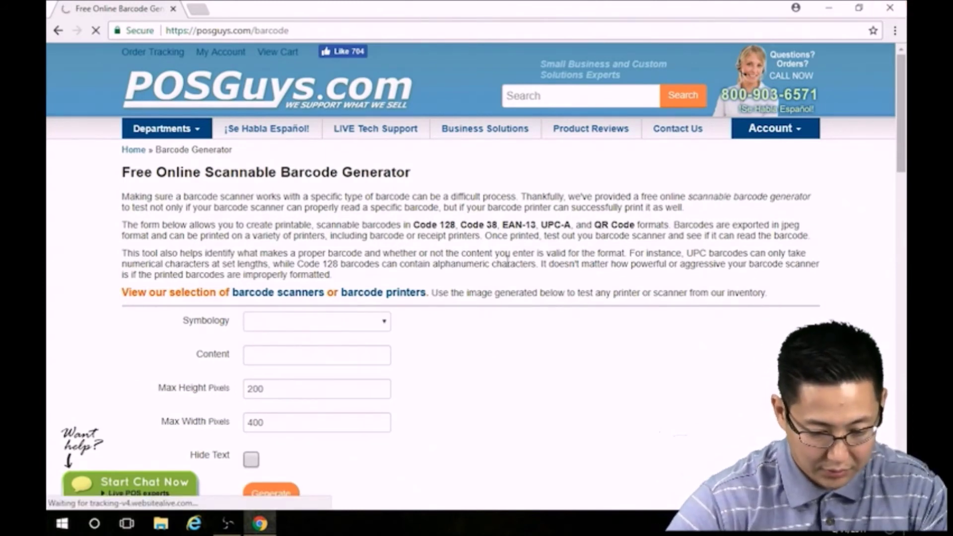
left_click(381, 325)
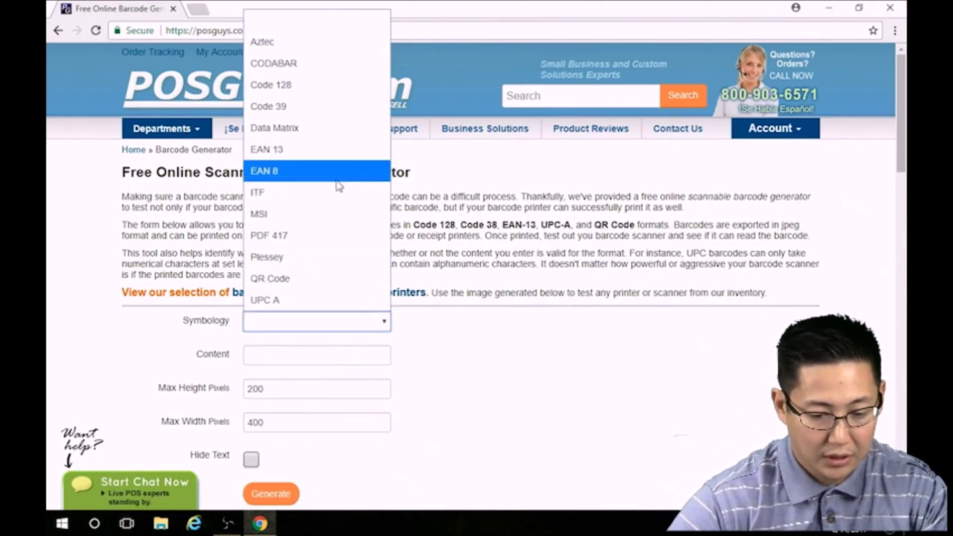
left_click(324, 88)
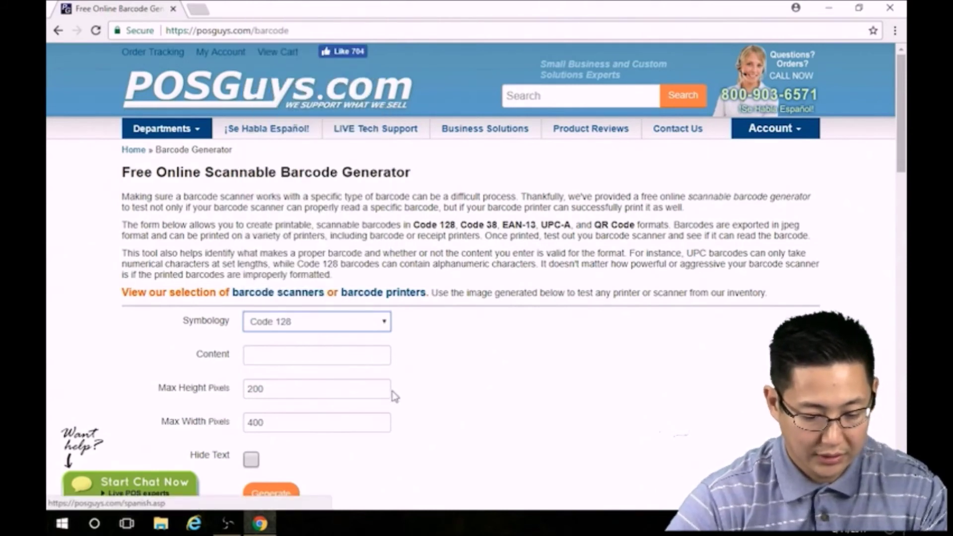
left_click(323, 355)
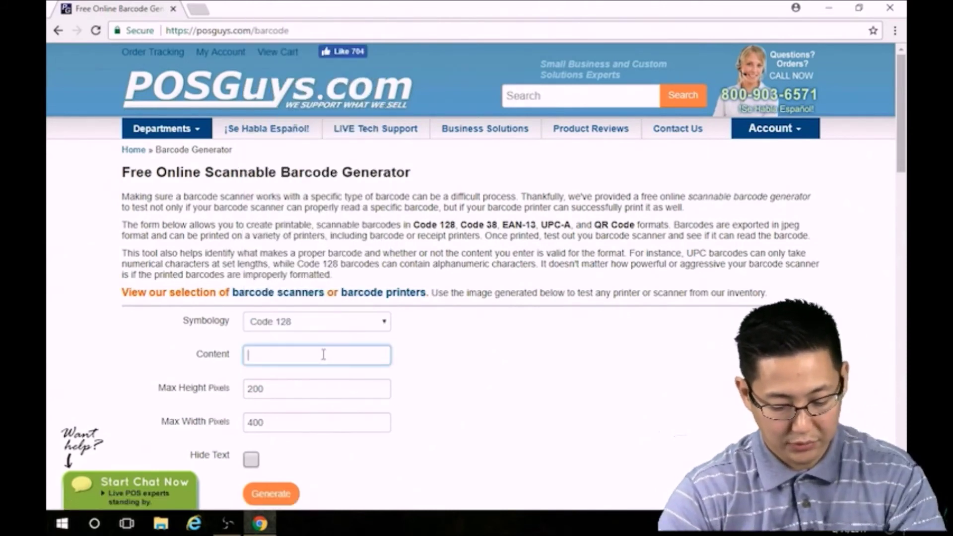
type("123")
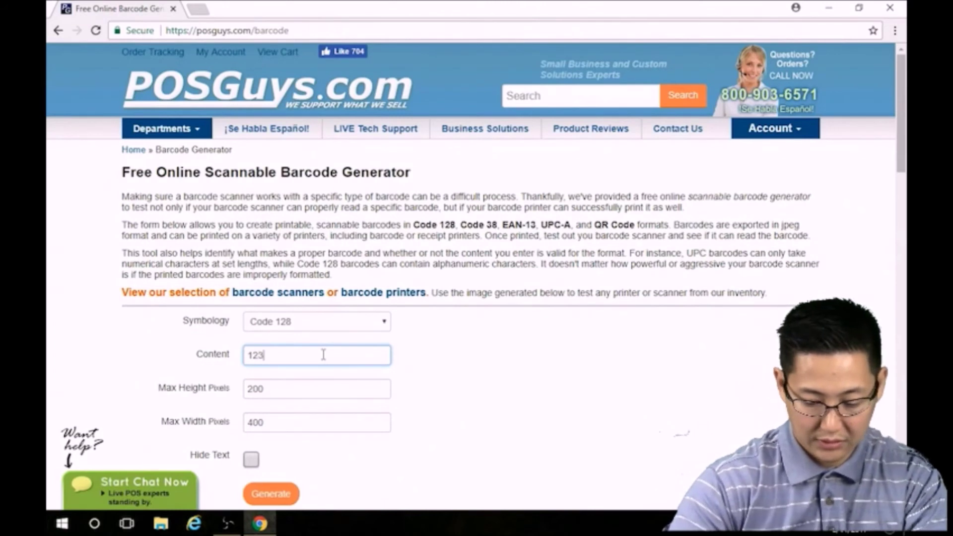
type("-000")
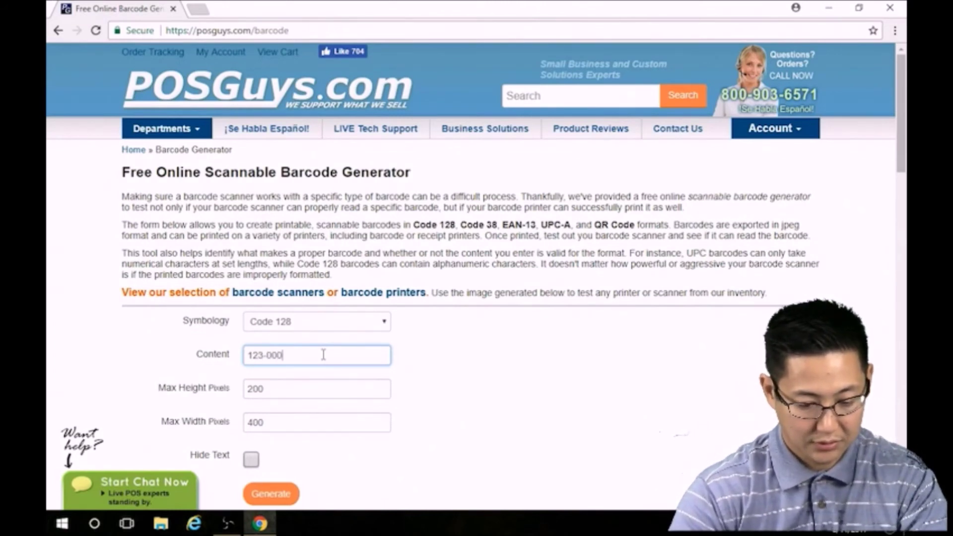
type("-1")
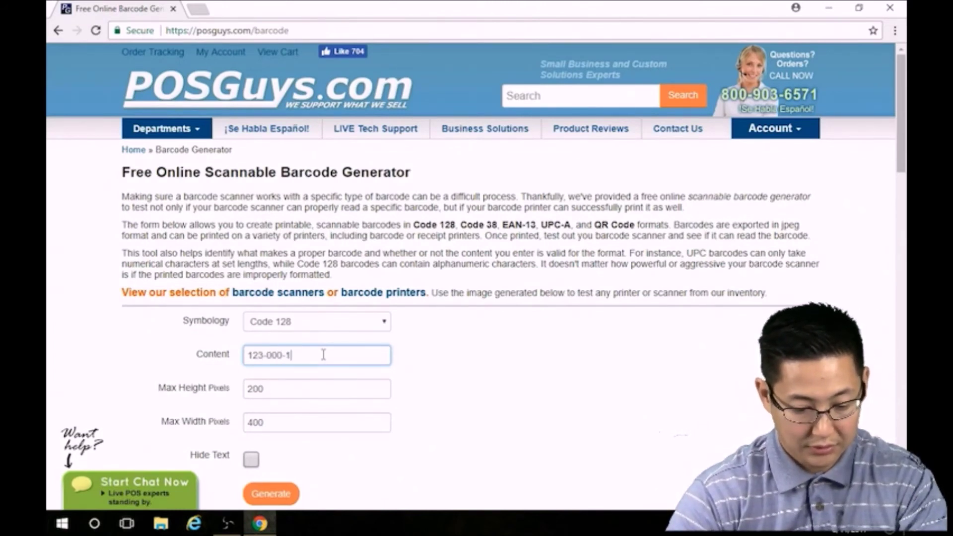
type("23")
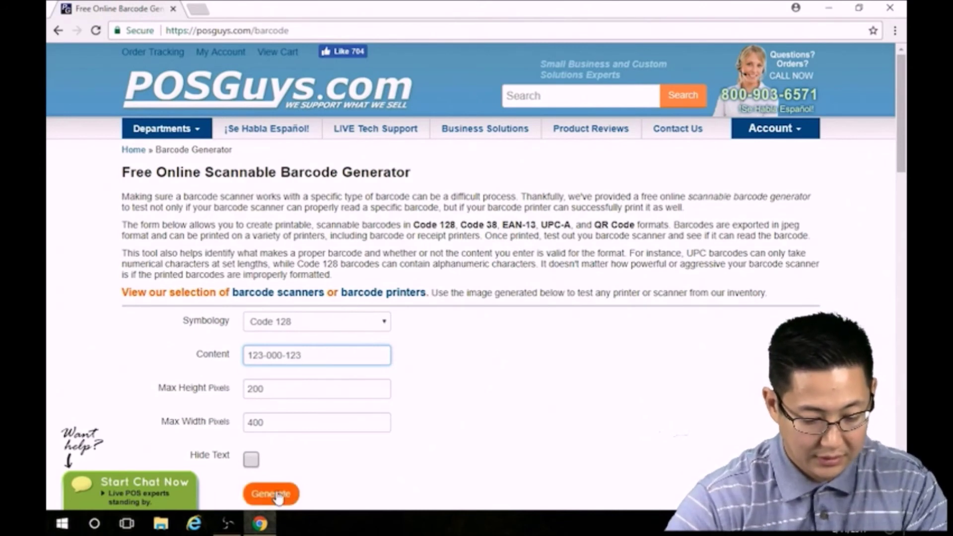
left_click(278, 496)
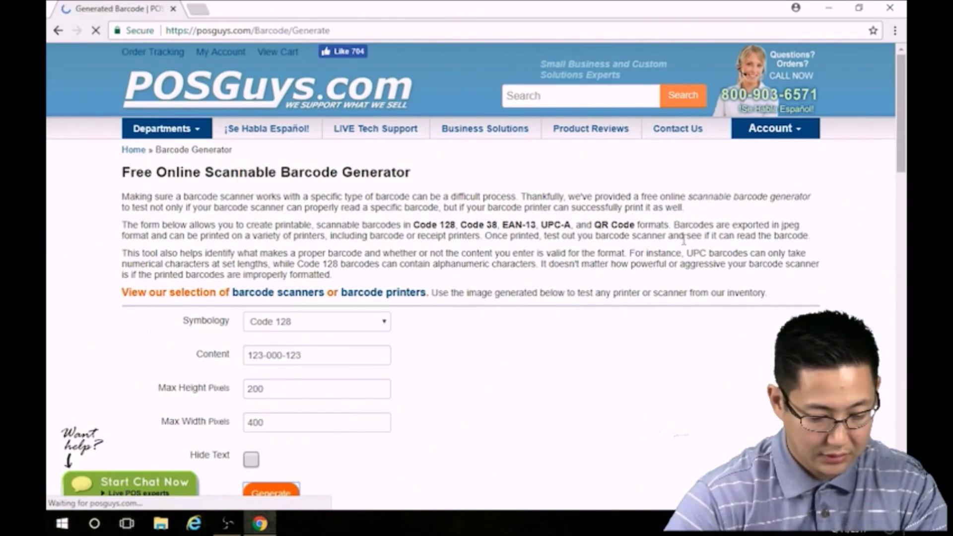
Step: Launch Notepad and resize it to sit just below the generated barcode
left_click(63, 525)
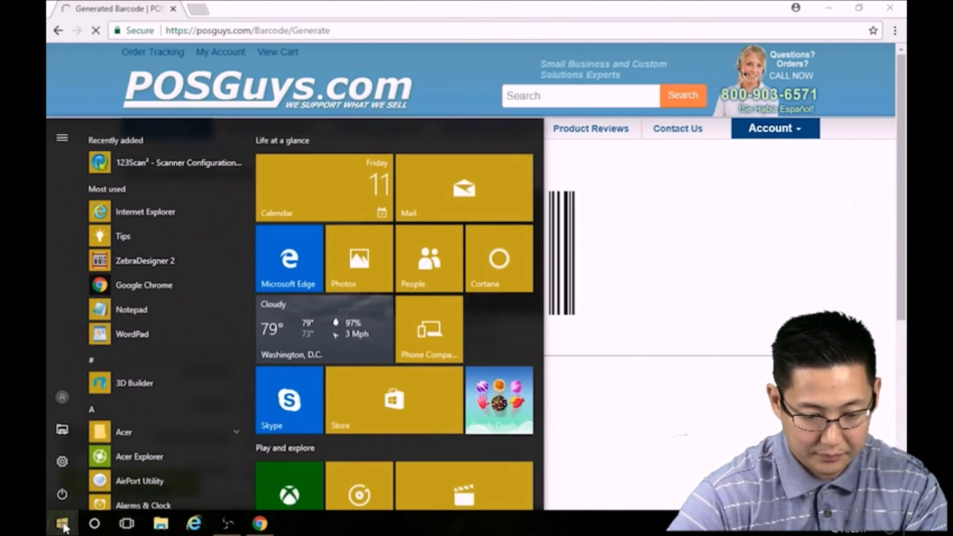
left_click(131, 324)
left_click_drag(342, 58, 849, 116)
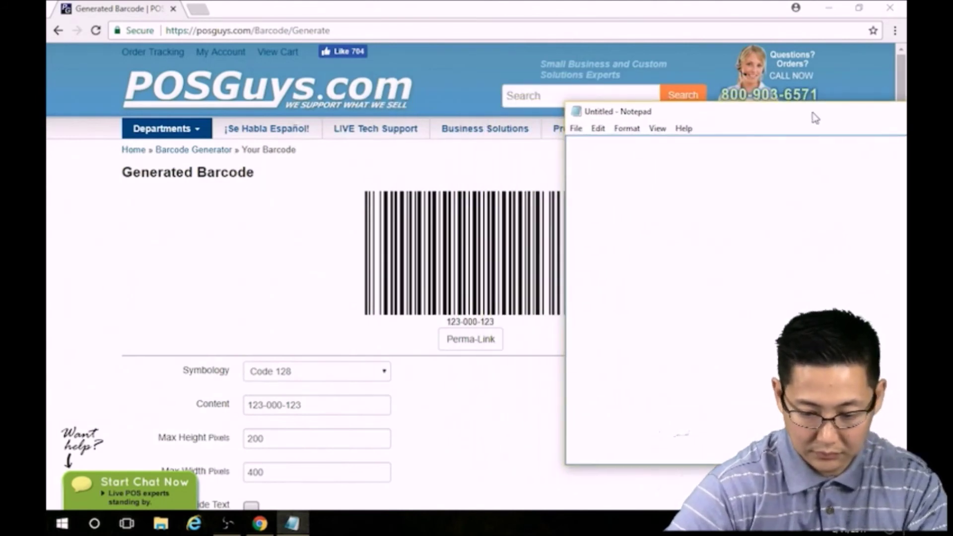
left_click_drag(777, 121, 571, 198)
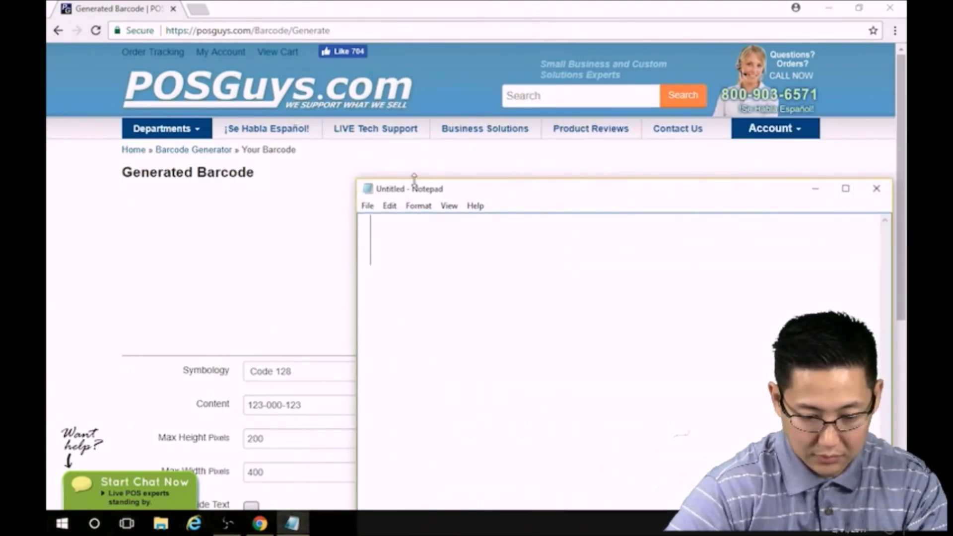
left_click_drag(358, 179, 225, 408)
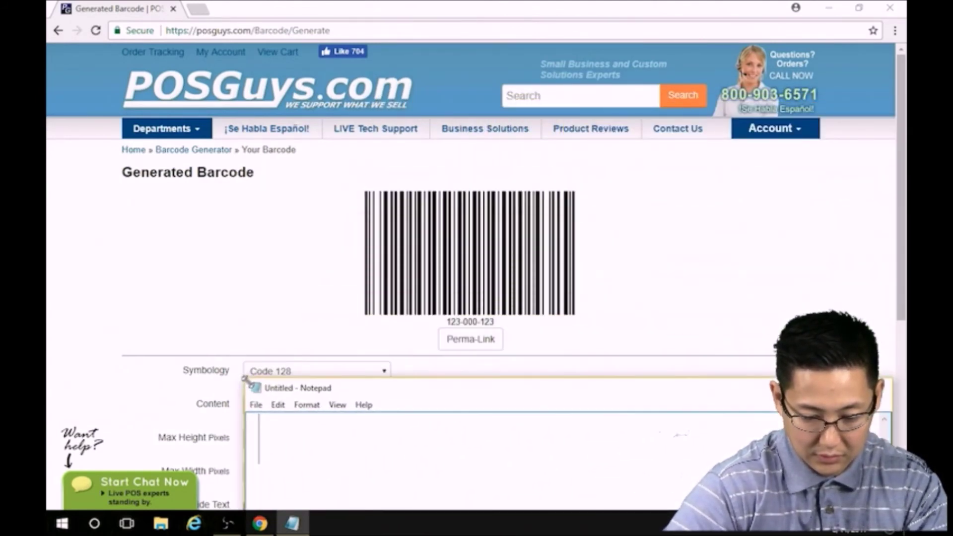
mouse_move(410, 423)
left_mouse_down()
mouse_move(342, 393)
mouse_move(347, 354)
left_mouse_up()
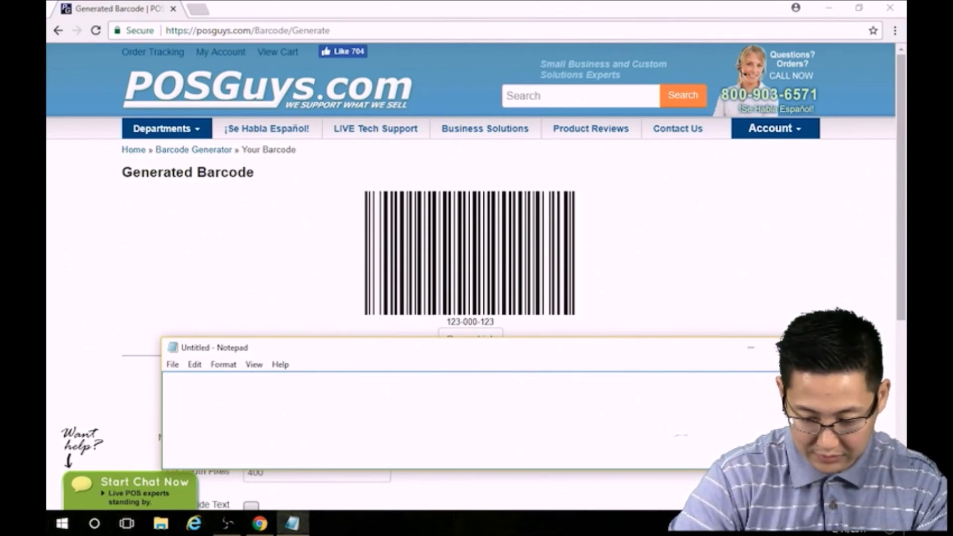
Step: Scan the barcode twice, getting 123000123 on two separate lines in a taller Notepad
type("123000123")
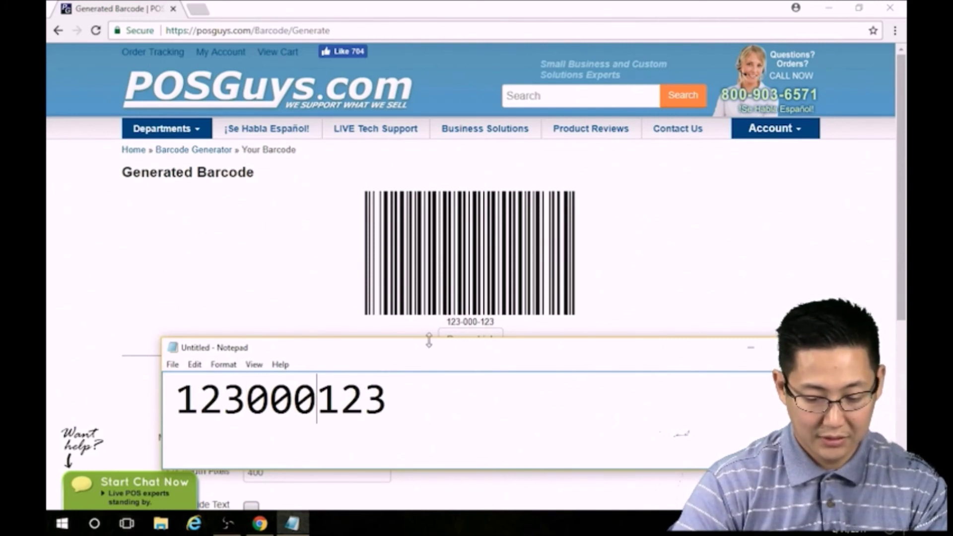
left_click_drag(429, 340, 438, 268)
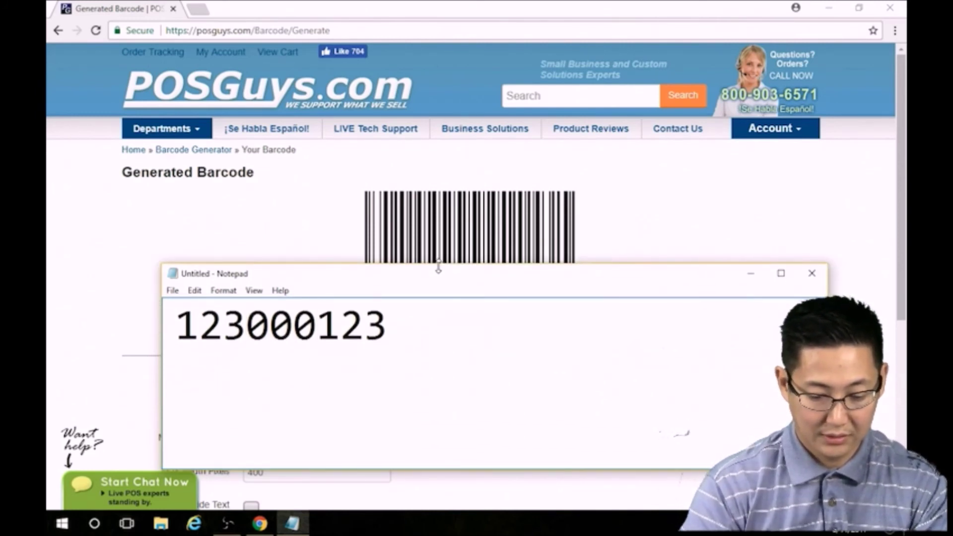
left_click(421, 324)
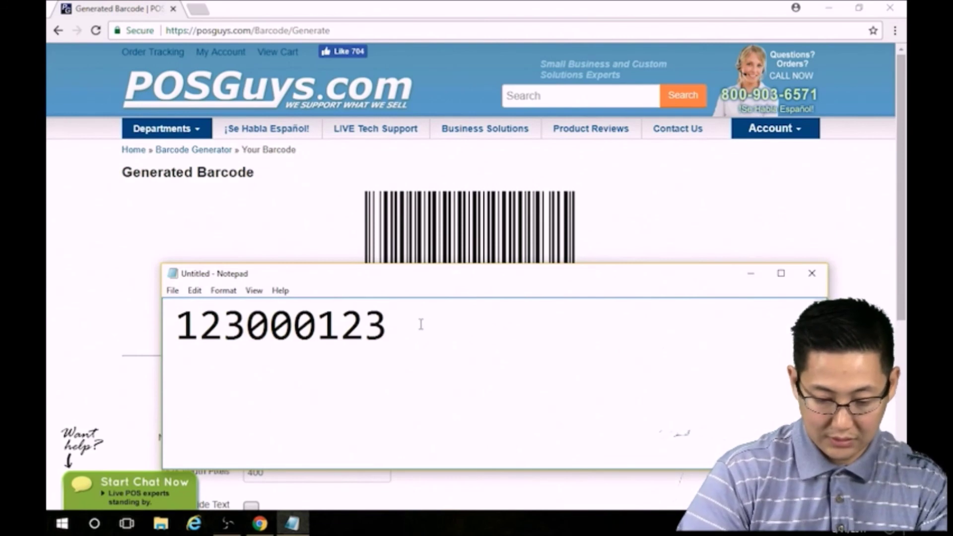
key("Return")
type("123000123")
key("Return")
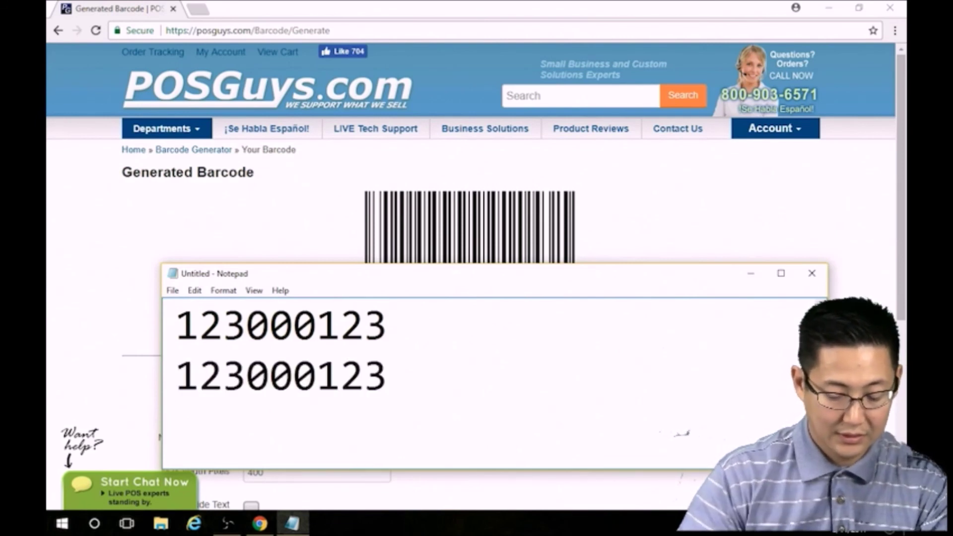